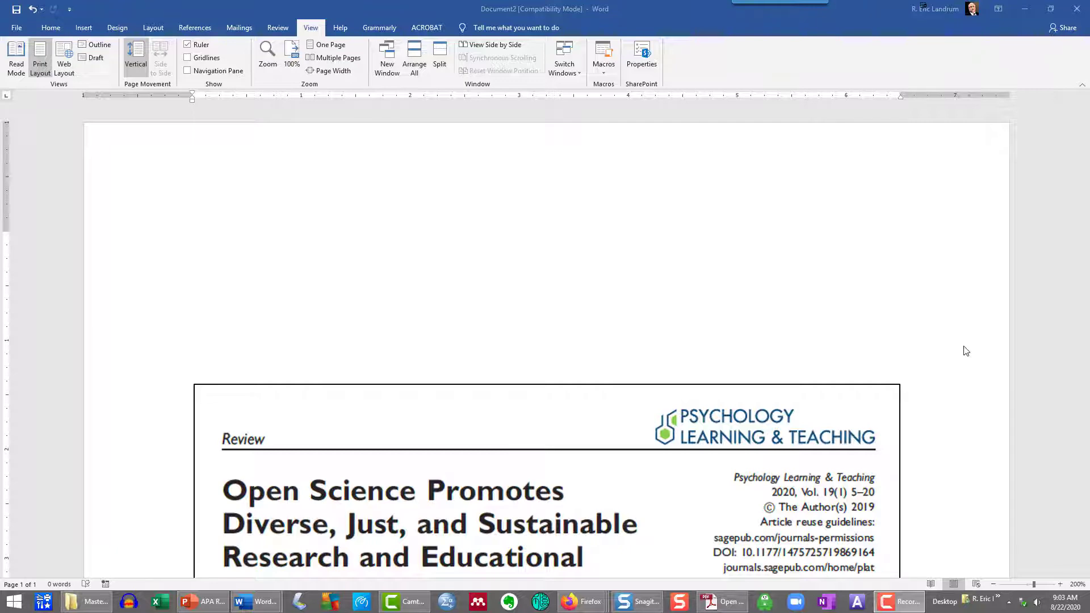
# Type the first author 'Grahe, J. E.,' on the reference line.
pyautogui.scroll(-3, 964, 346)
pyautogui.scroll(-2, 965, 347)
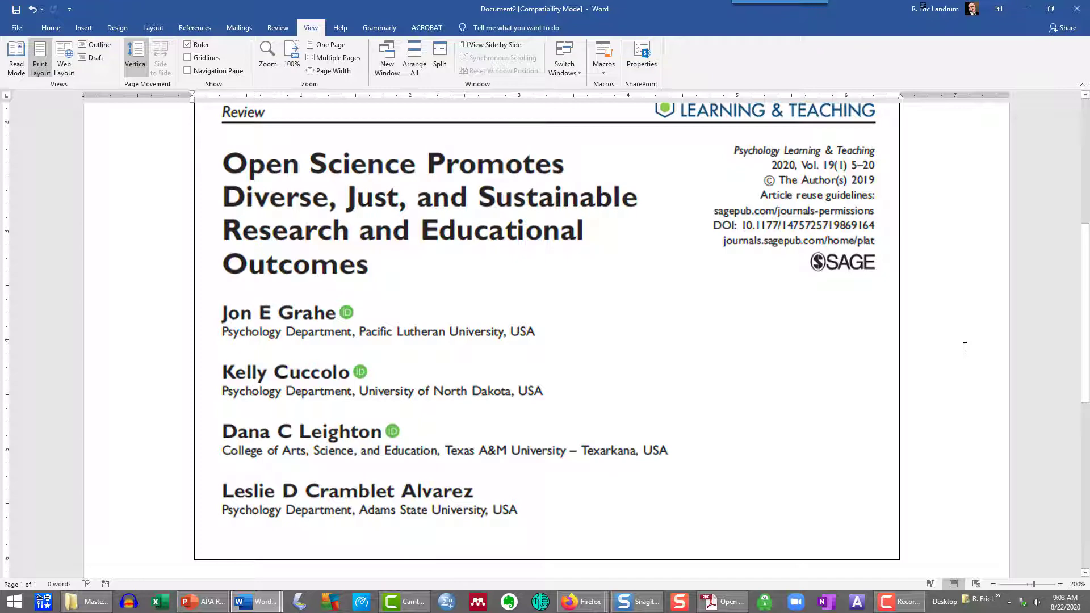
pyautogui.scroll(5, 964, 347)
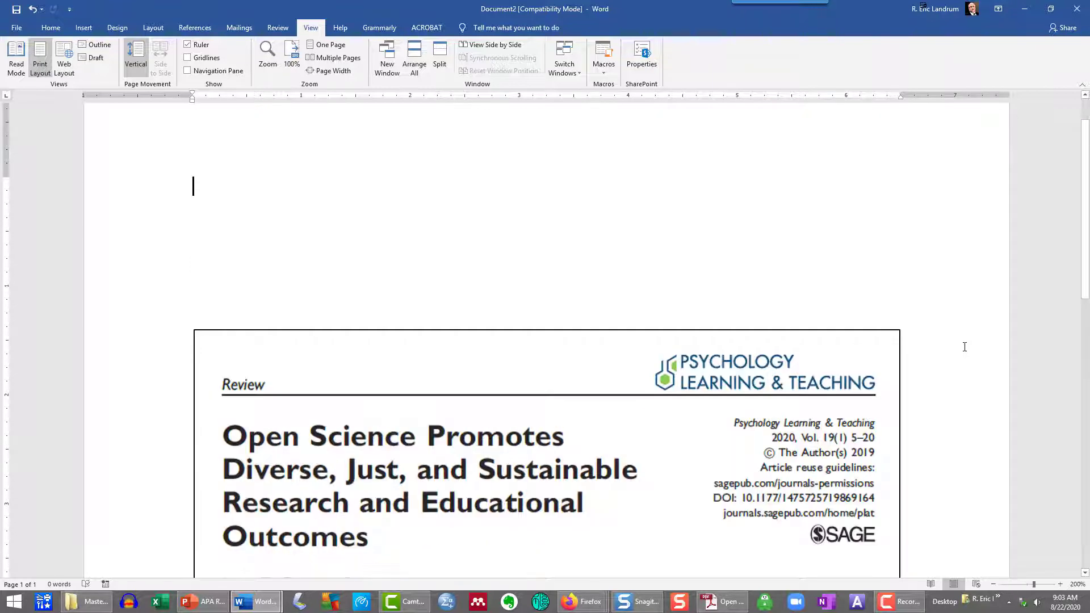
pyautogui.scroll(-5, 963, 347)
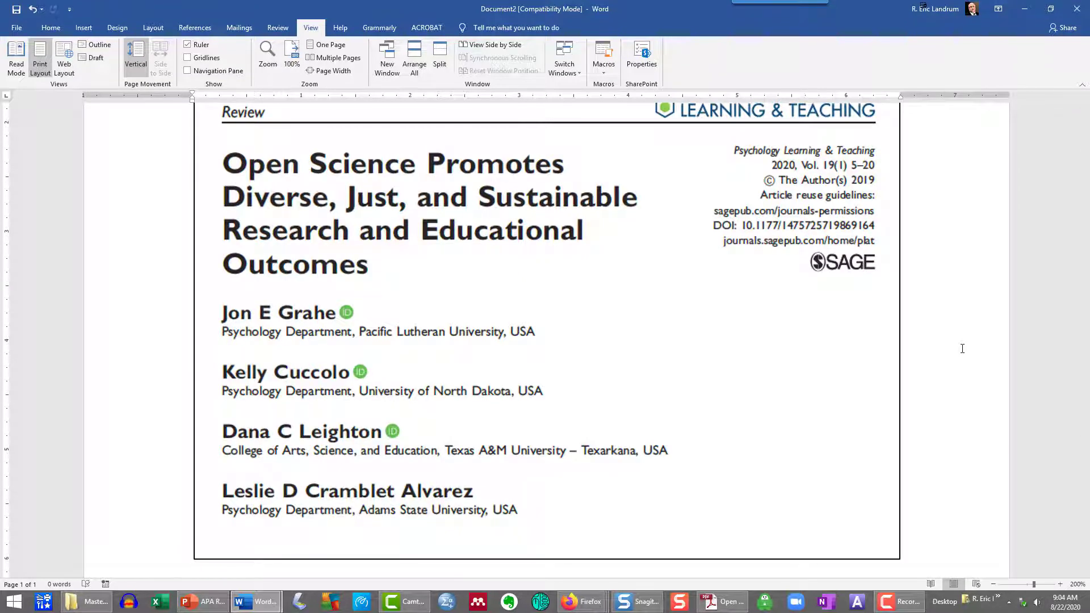
pyautogui.scroll(6, 962, 349)
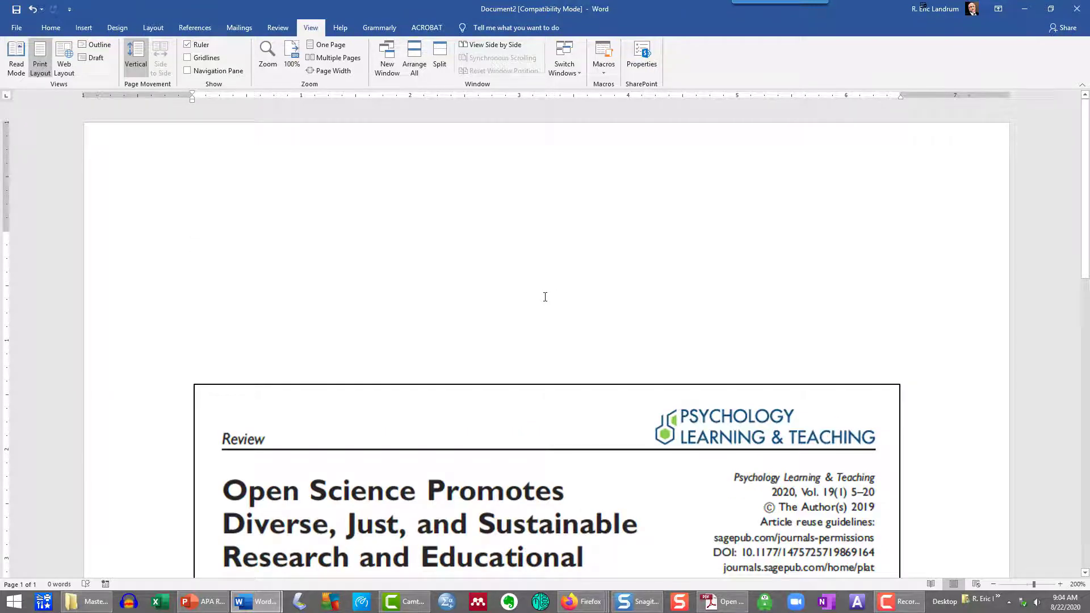
pyautogui.write('Gra')
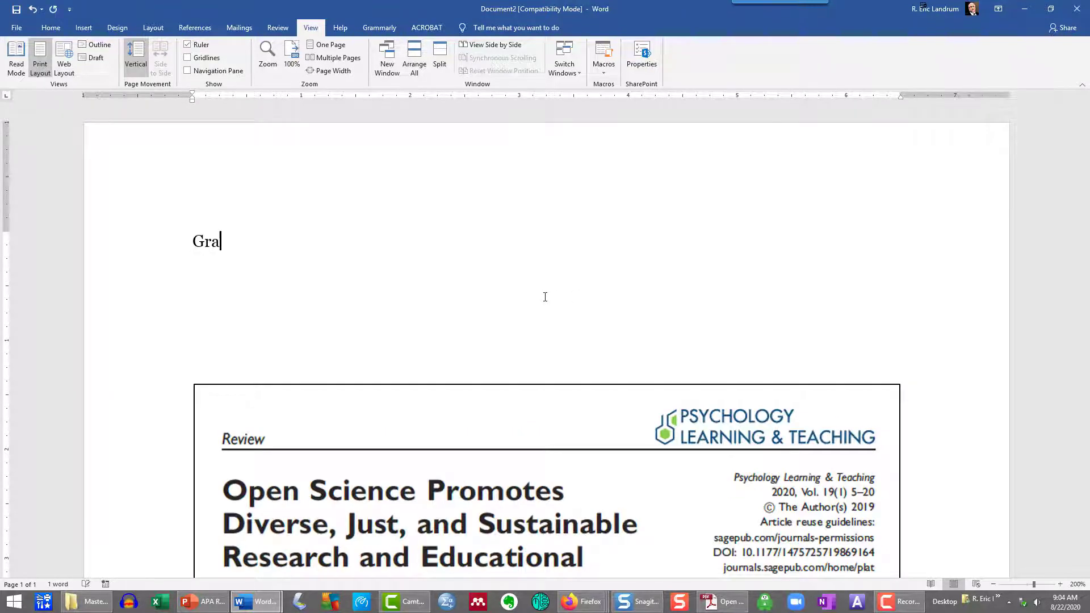
pyautogui.write('he,')
pyautogui.scroll(-2, 560, 357)
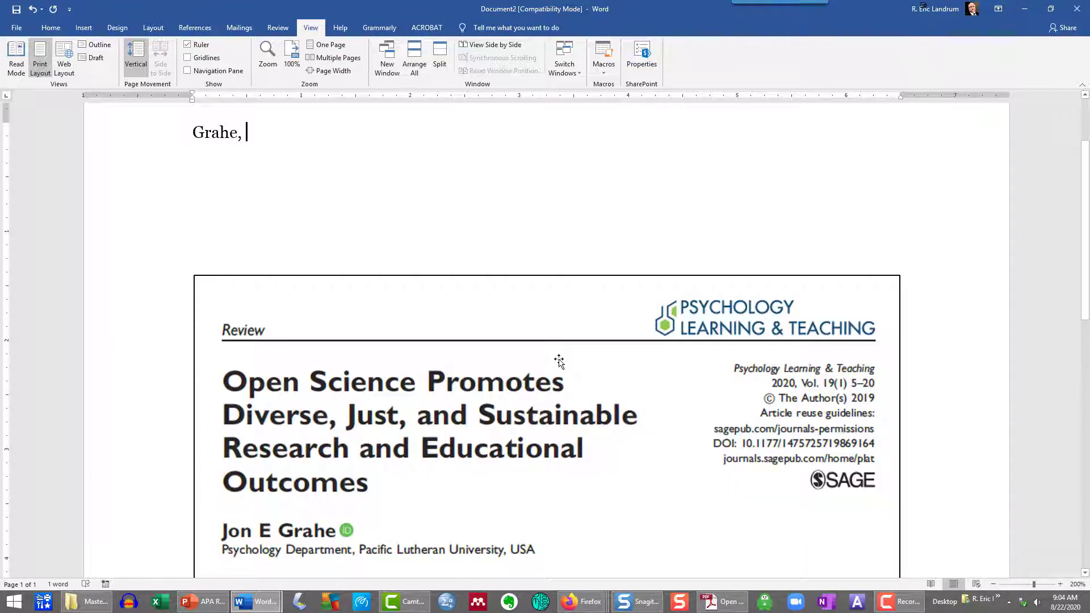
pyautogui.write('J. E')
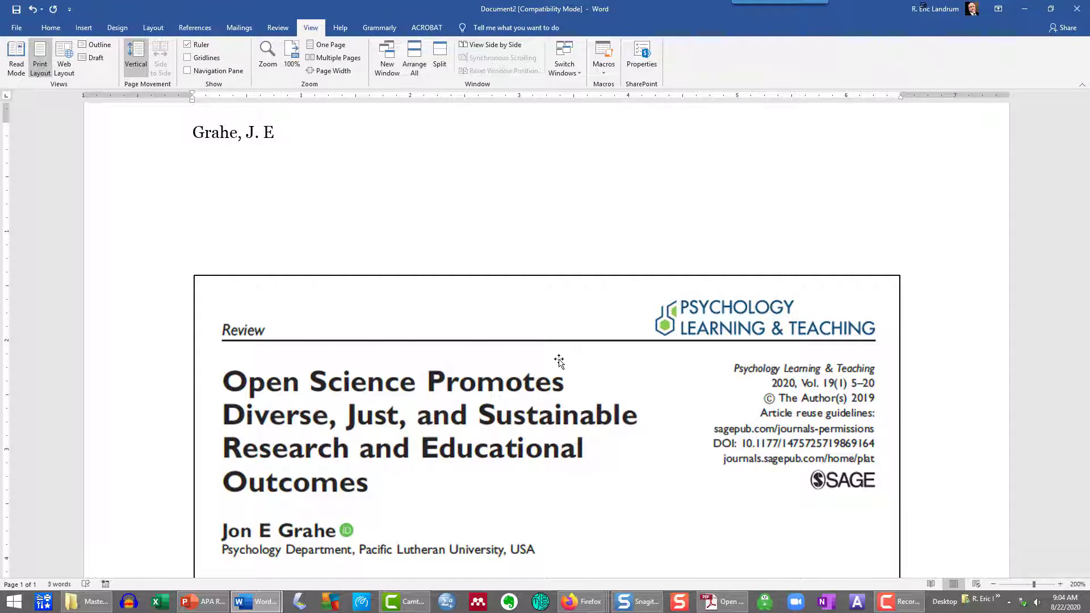
pyautogui.write('.,')
pyautogui.scroll(-1, 566, 362)
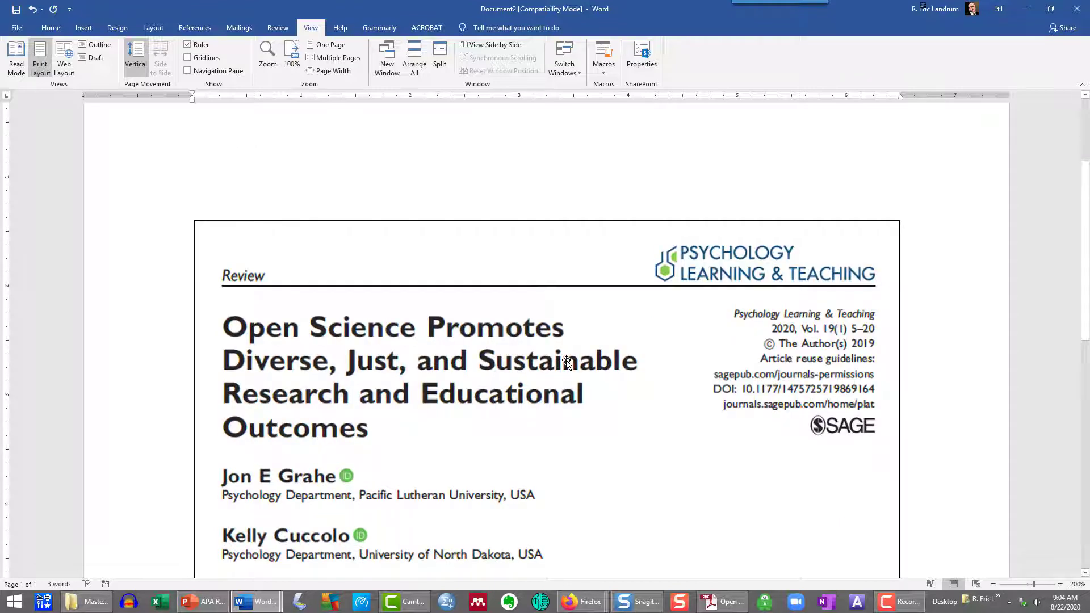
# Add the second author 'Cuccolo, K.,' and the third surname 'Leighton,'.
pyautogui.write('C')
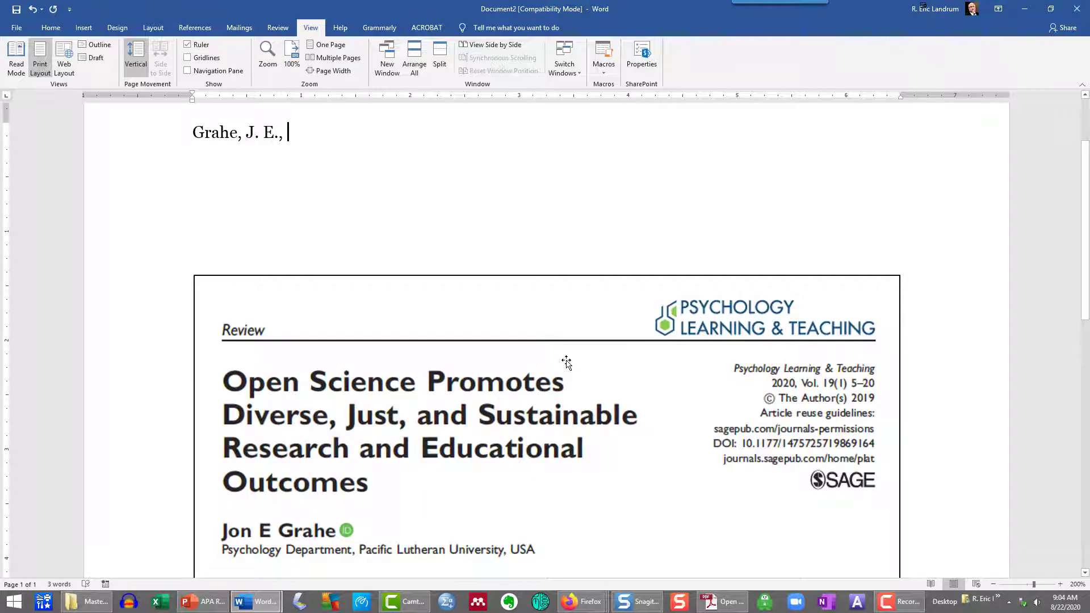
pyautogui.write('ucc')
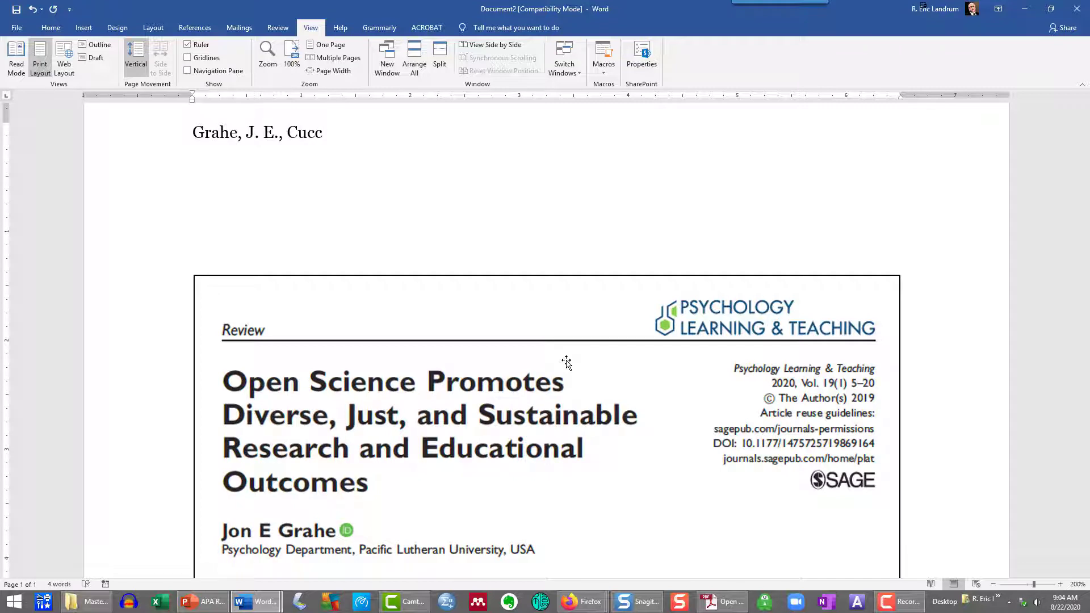
pyautogui.scroll(-1, 566, 362)
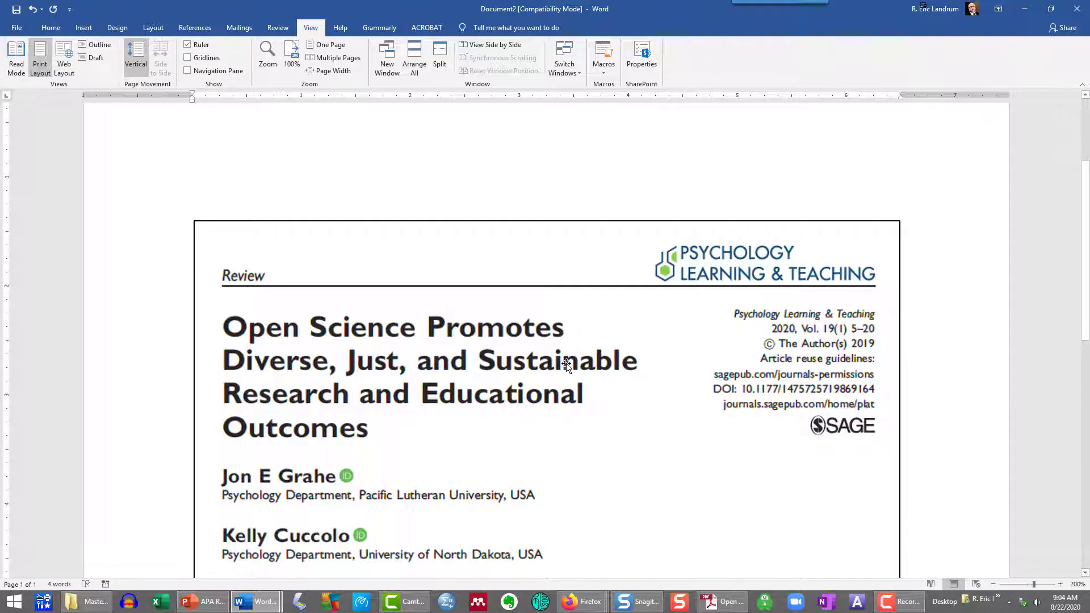
pyautogui.scroll(1, 566, 362)
pyautogui.write('ol')
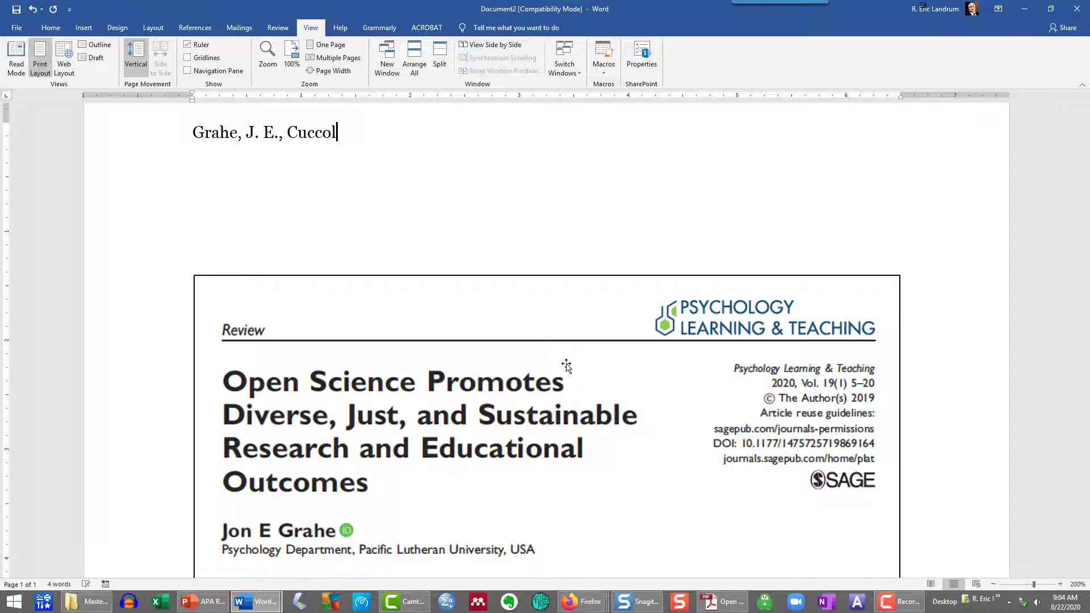
pyautogui.press('BackSpace')
pyautogui.press('BackSpace')
pyautogui.write('olo, K., Leighton,')
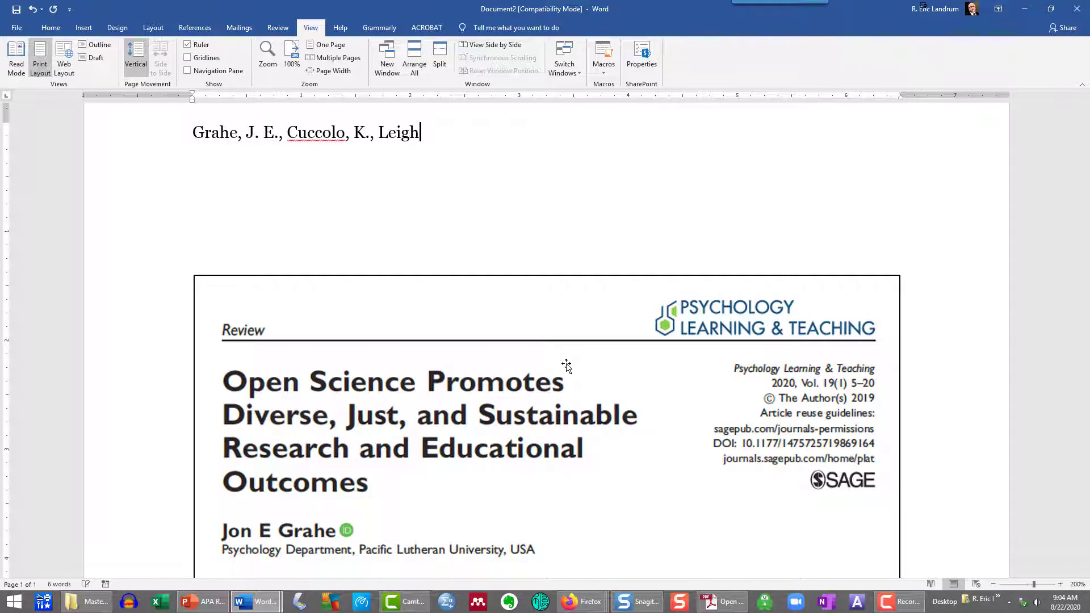
pyautogui.scroll(-3, 572, 392)
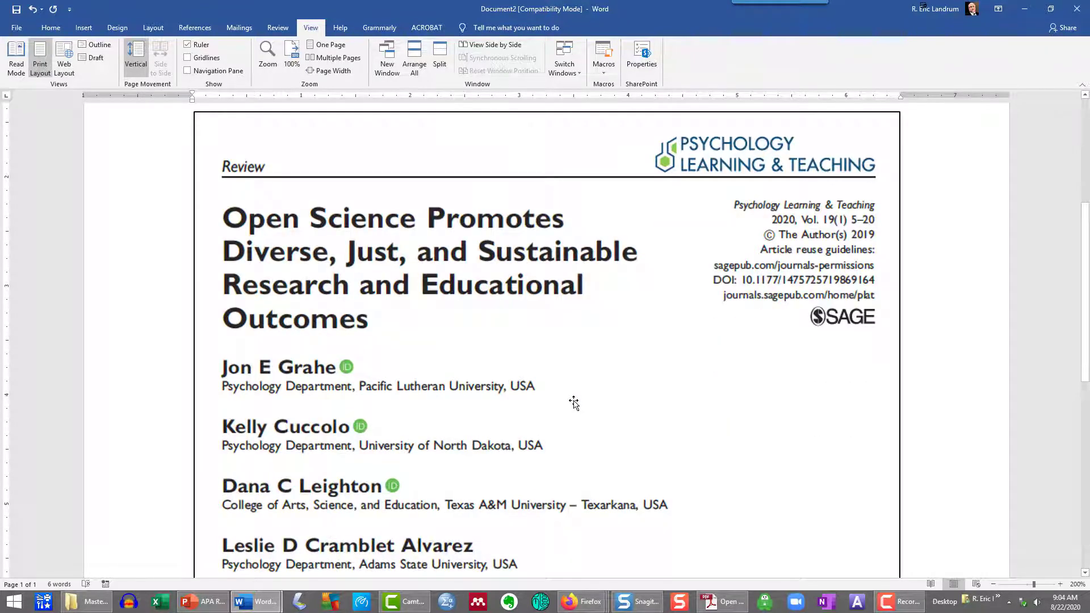
pyautogui.scroll(4, 573, 401)
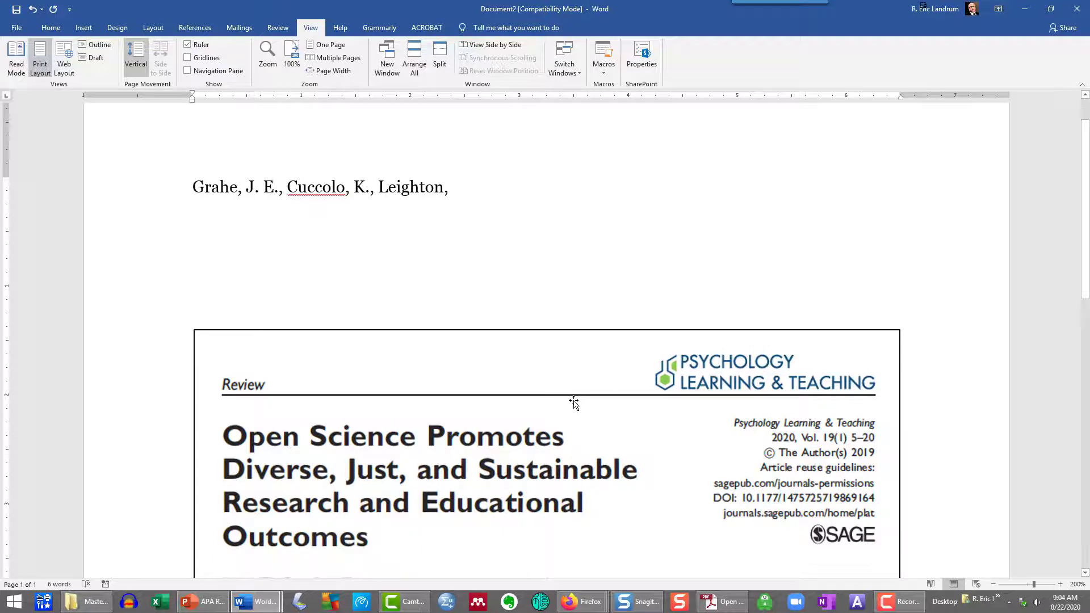
pyautogui.scroll(-4, 573, 402)
pyautogui.scroll(3, 573, 402)
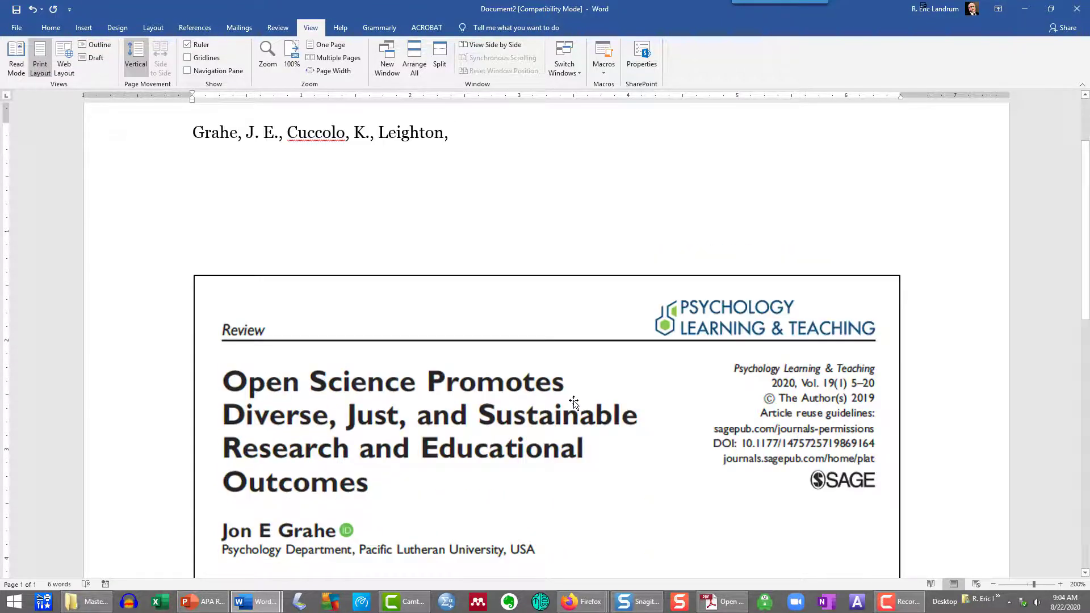
# Add Leighton's initials 'D. C.,' and the final author '& Cramblet Alvarez, L.'.
pyautogui.write('D. C')
pyautogui.press('BackSpace')
pyautogui.write('C.,')
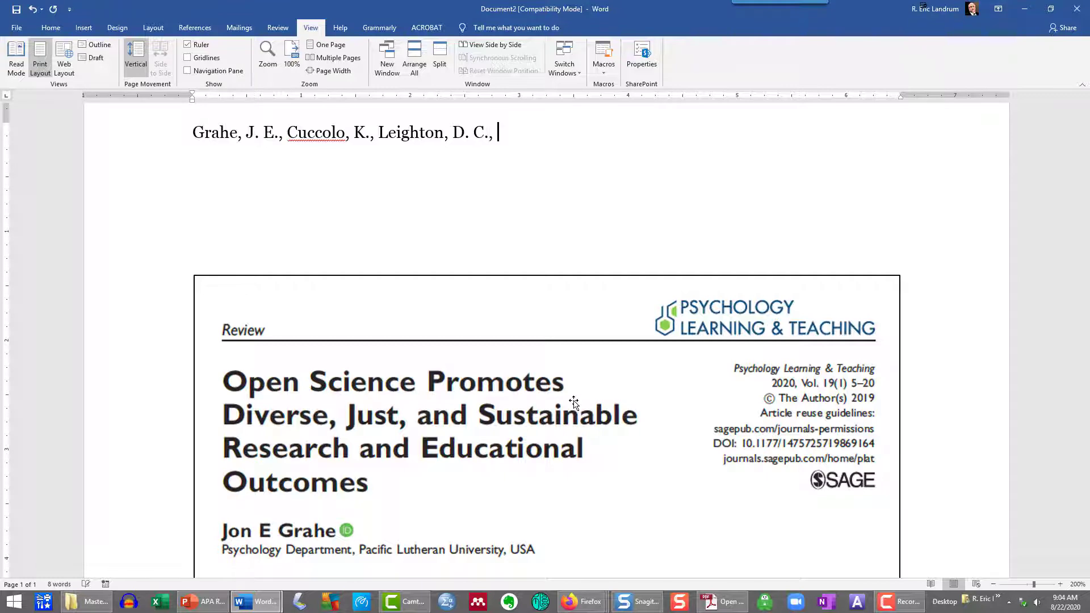
pyautogui.scroll(-3, 584, 396)
pyautogui.scroll(3, 585, 395)
pyautogui.write('&')
pyautogui.write('Cramblet ')
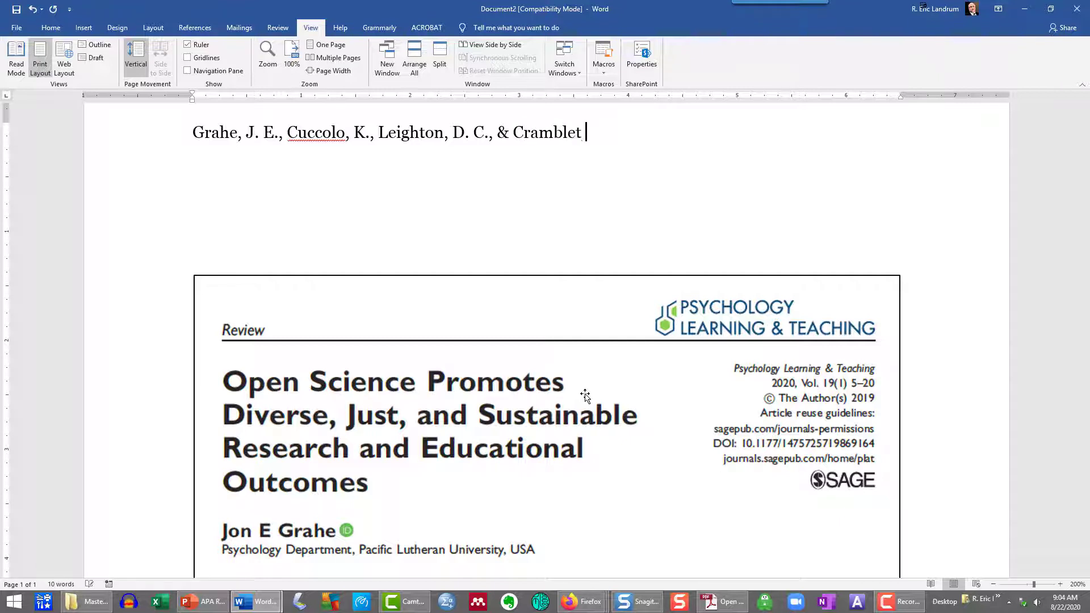
pyautogui.write('Alvarez, ')
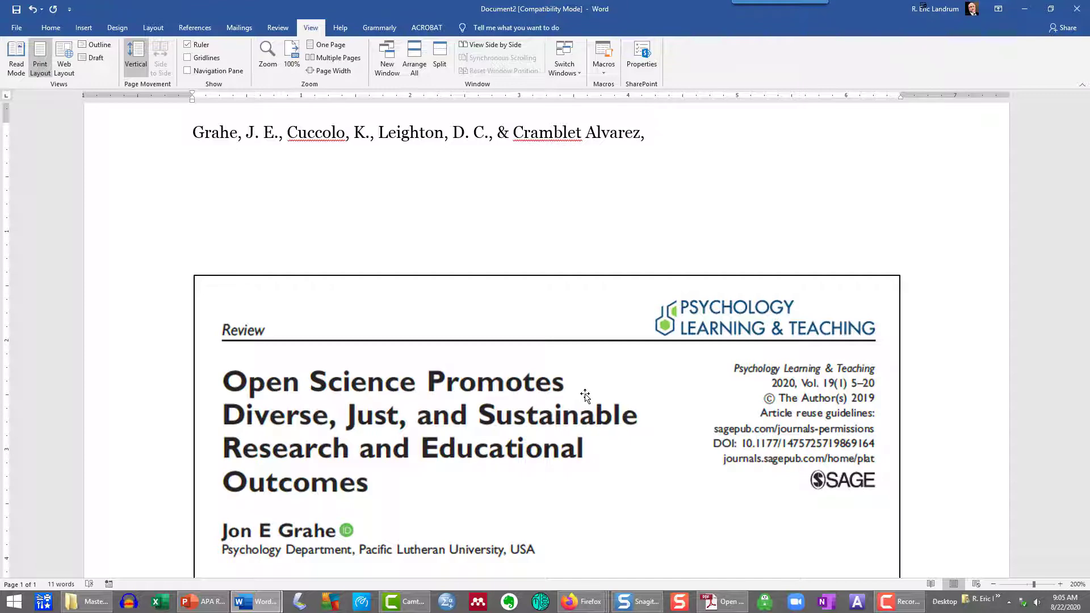
pyautogui.write('L.')
pyautogui.scroll(-4, 587, 420)
pyautogui.scroll(5, 591, 448)
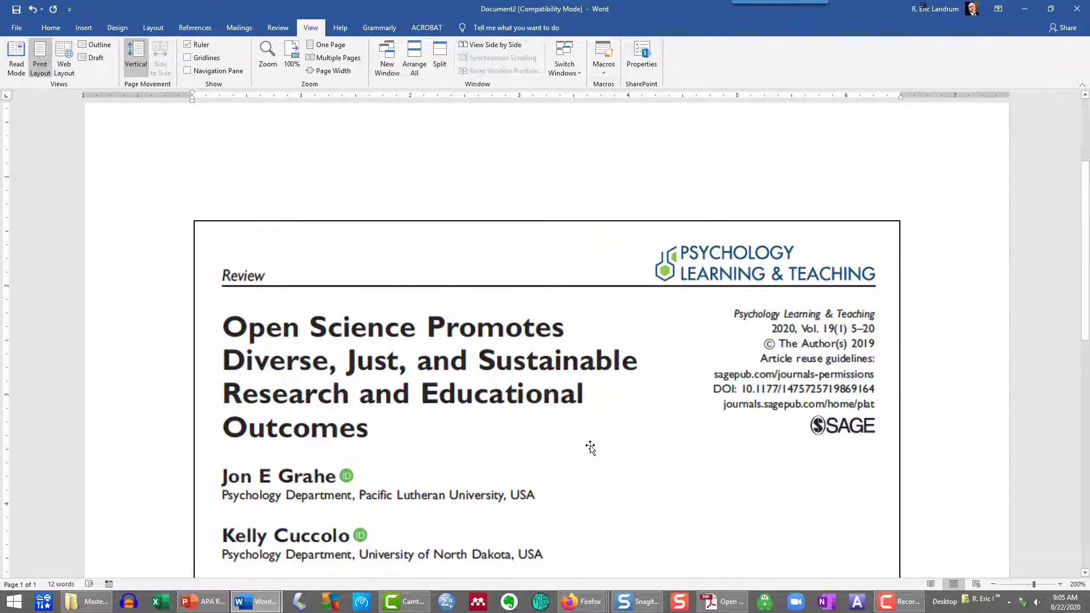
# Complete the last initials with 'D.' and add the year '(2020).'.
pyautogui.write('D. (')
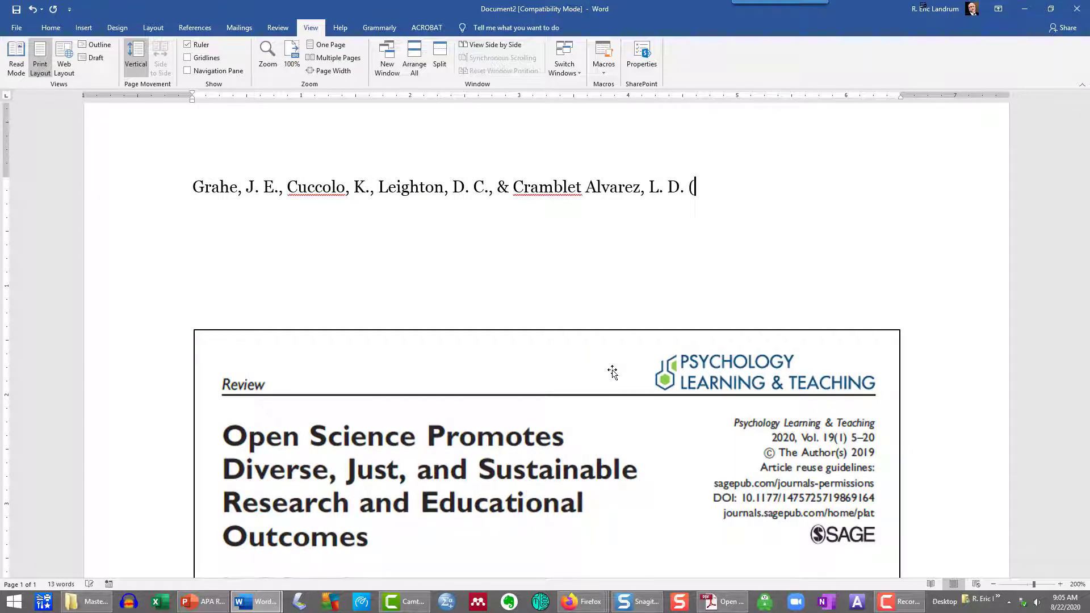
pyautogui.write('2020).')
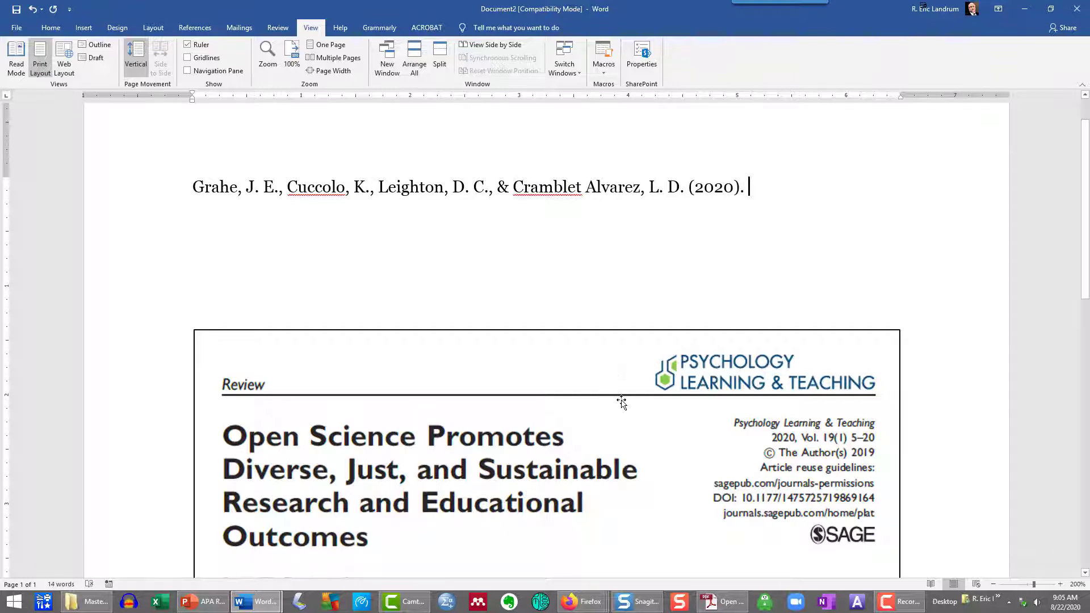
pyautogui.scroll(-4, 622, 402)
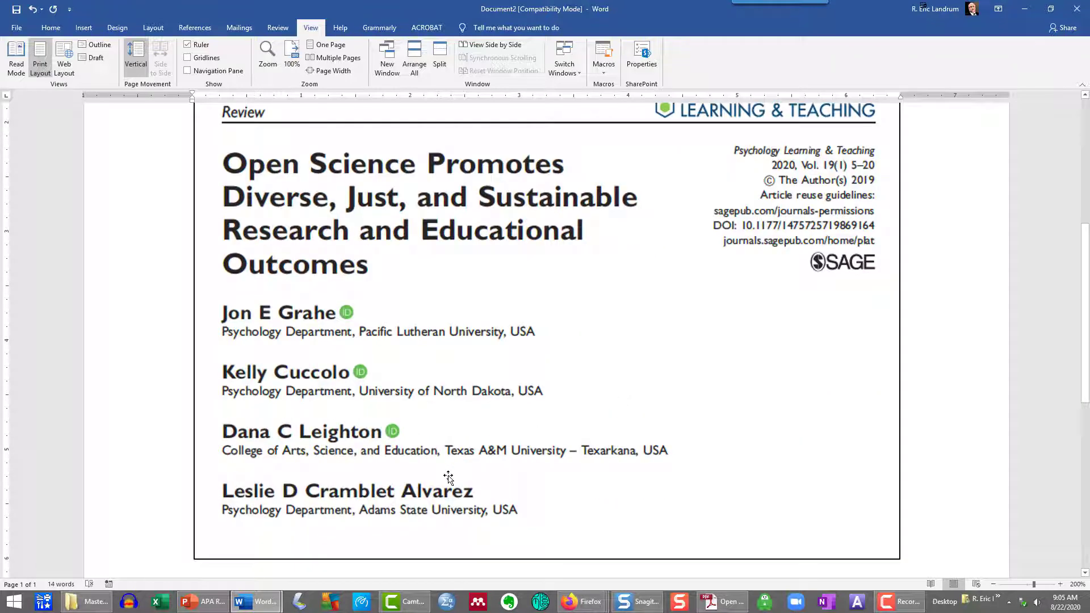
pyautogui.scroll(5, 454, 380)
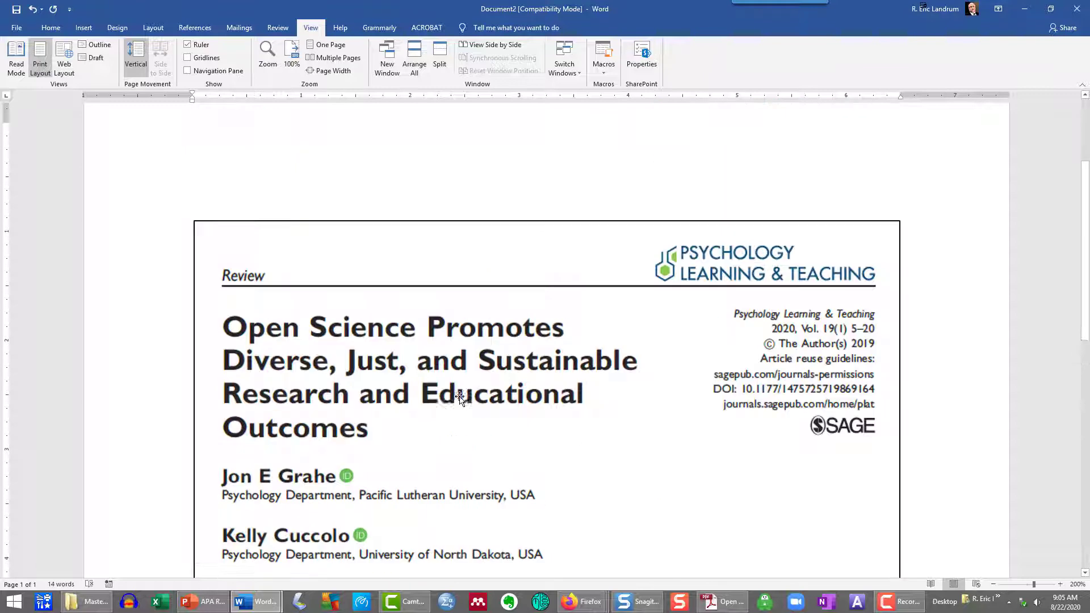
pyautogui.scroll(-1, 459, 399)
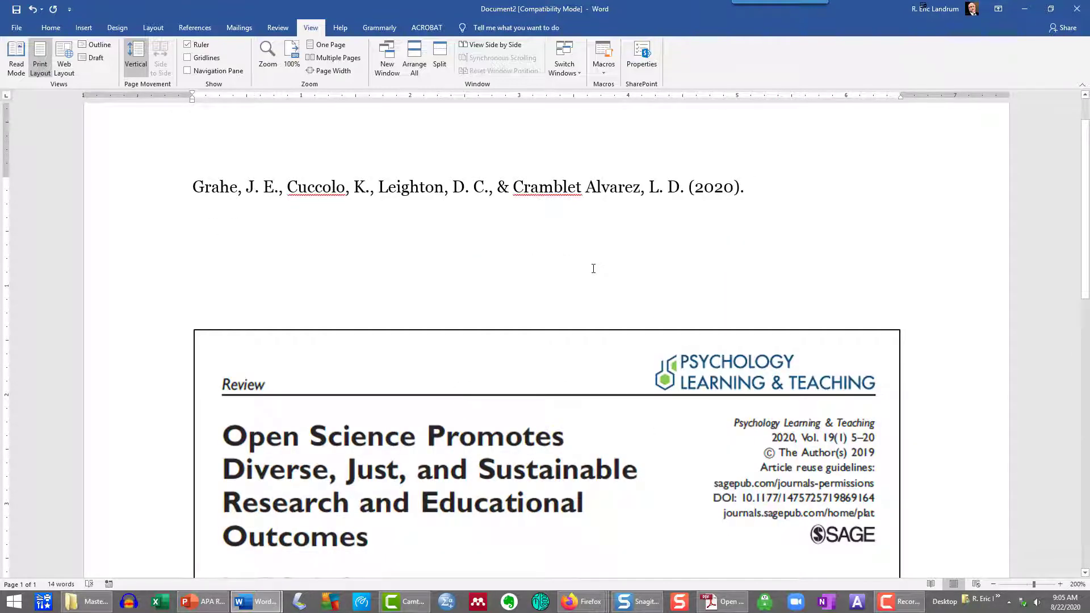
# Type the title 'Open science promotes diverse, just, and sustainable research and educational outcomes.' and the journal name.
pyautogui.write('Open')
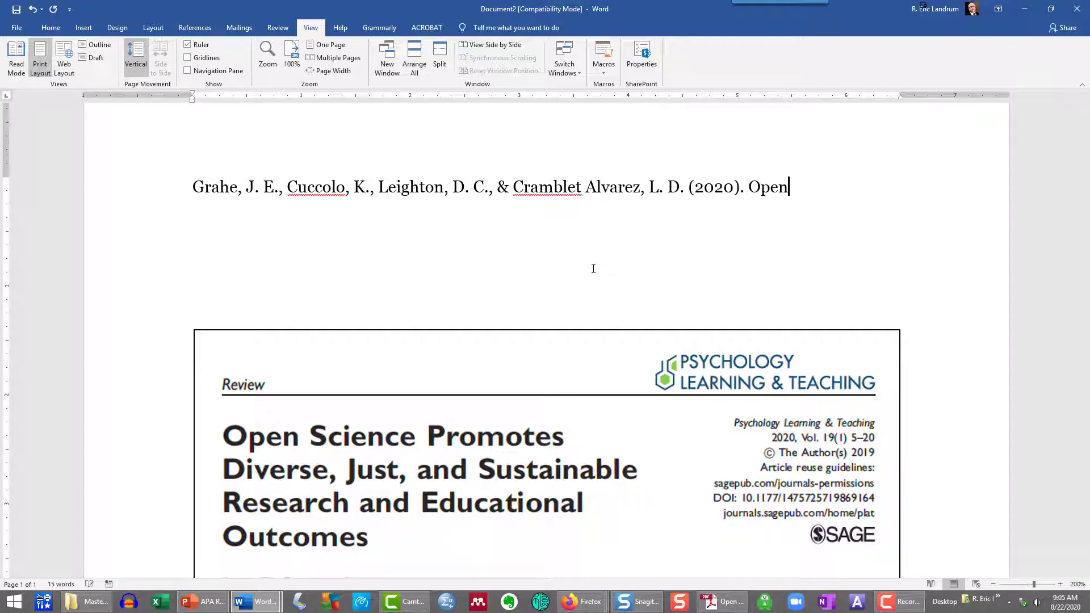
pyautogui.write(' science promotes ')
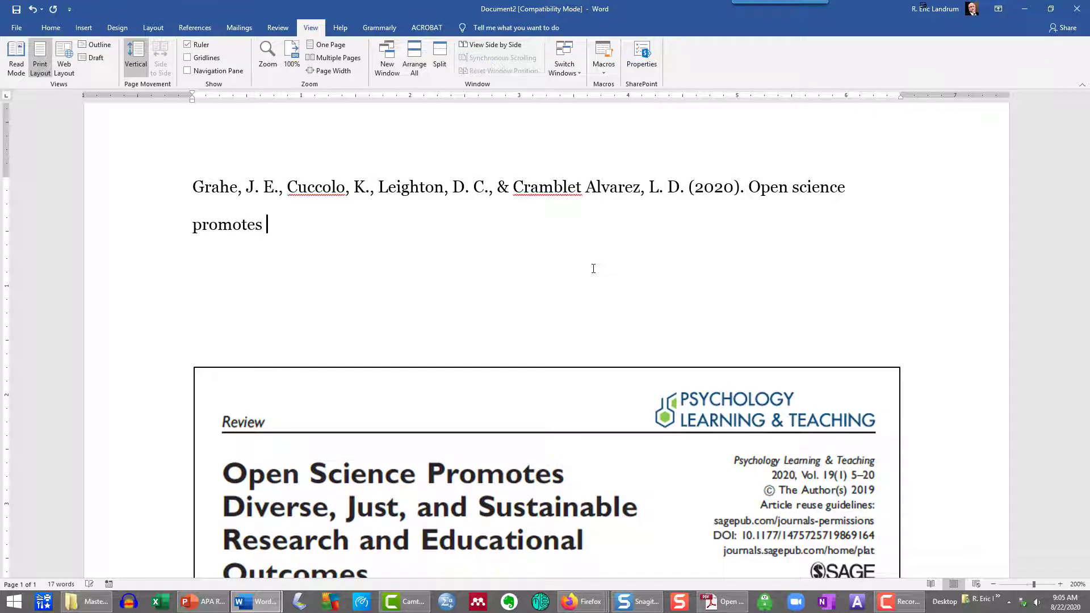
pyautogui.write('diverse, just')
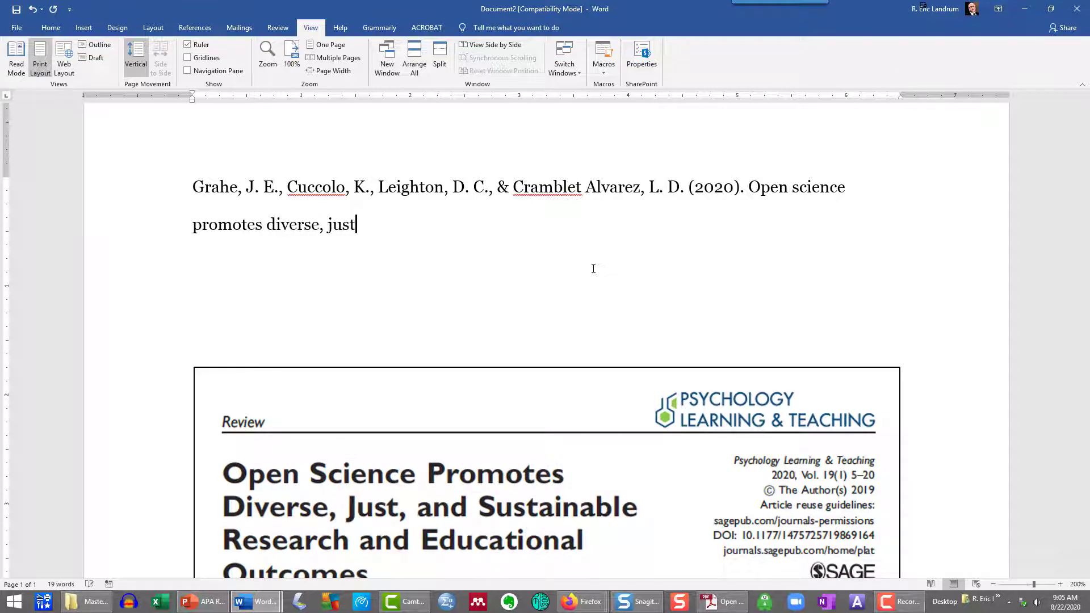
pyautogui.write(', and sustainable research')
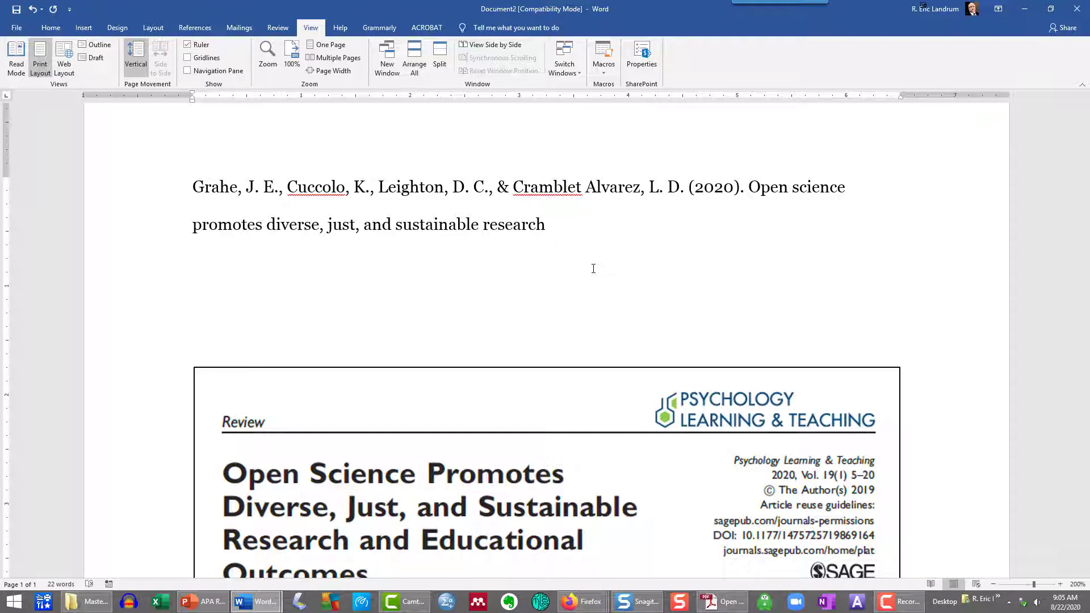
pyautogui.write(' as')
pyautogui.press('BackSpace')
pyautogui.write('nd education')
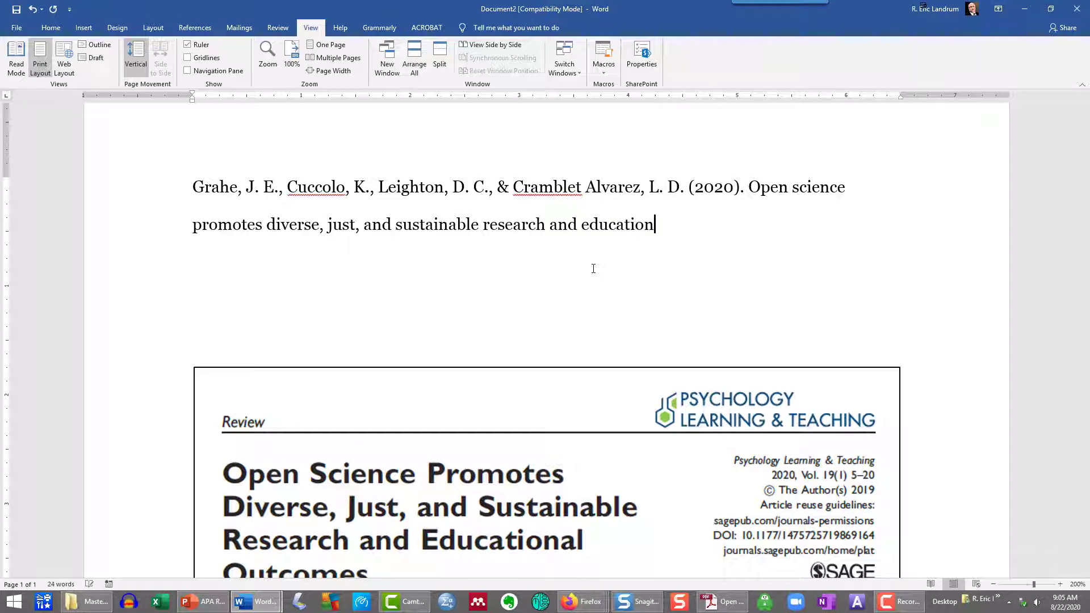
pyautogui.write('al oub')
pyautogui.press('BackSpace')
pyautogui.write('tcomes.')
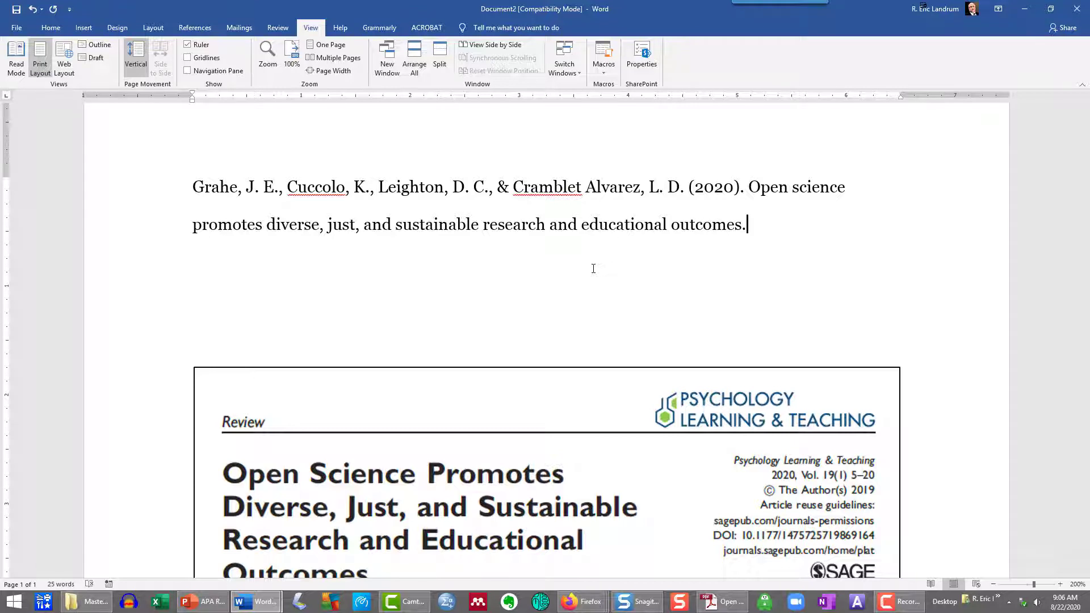
pyautogui.write('  Psychology')
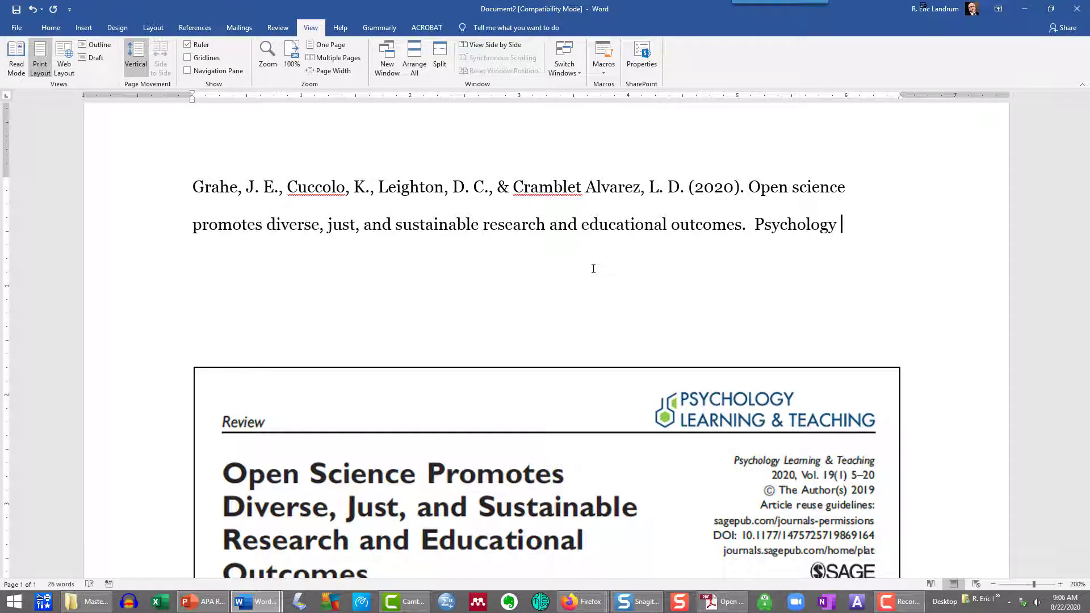
pyautogui.write(' Learning & T')
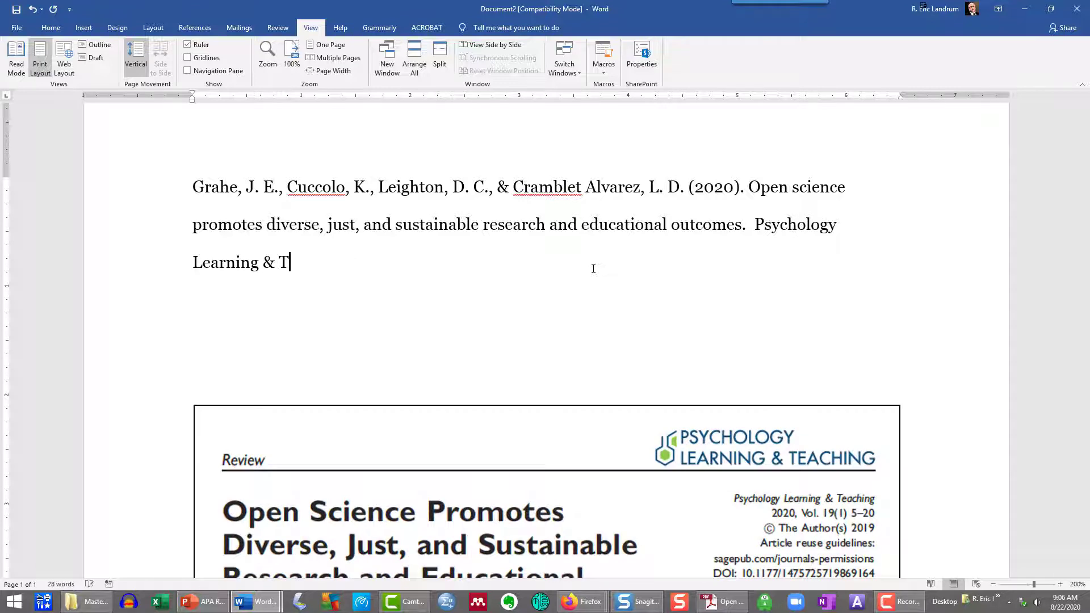
pyautogui.write('eaching,')
# Add volume 19, issue (1), pages 5-20 and 'doi:' after the journal name.
pyautogui.write('19')
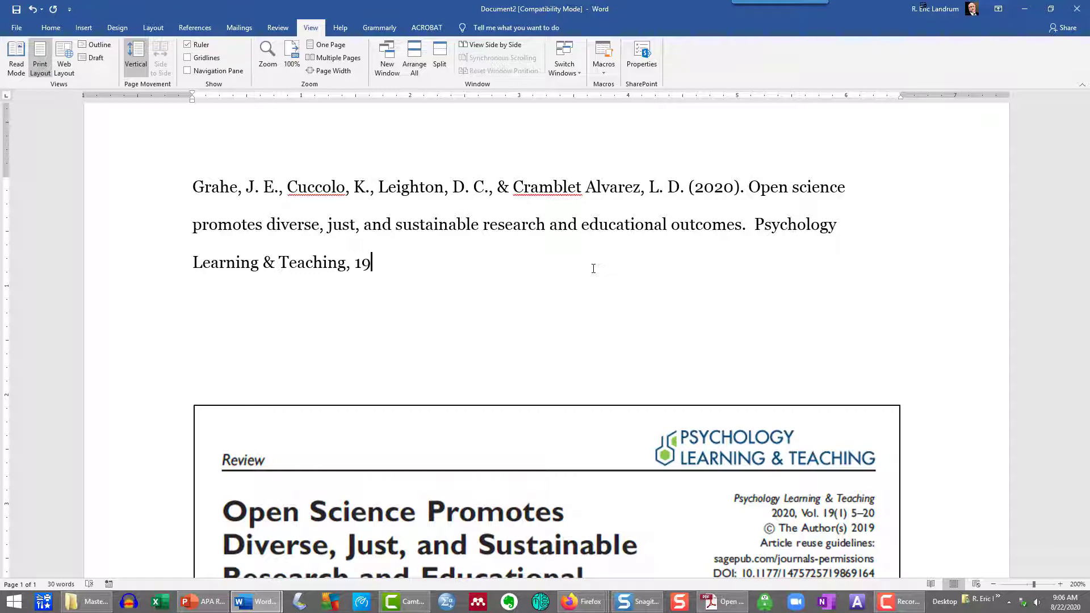
pyautogui.write('(1), 5-20. doi:')
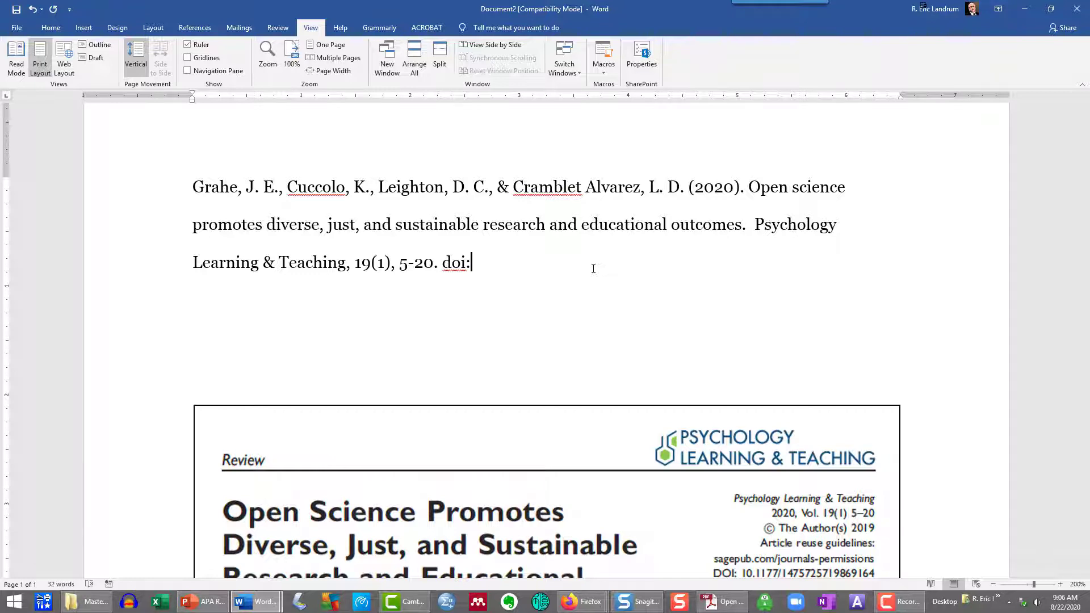
pyautogui.scroll(-1, 595, 269)
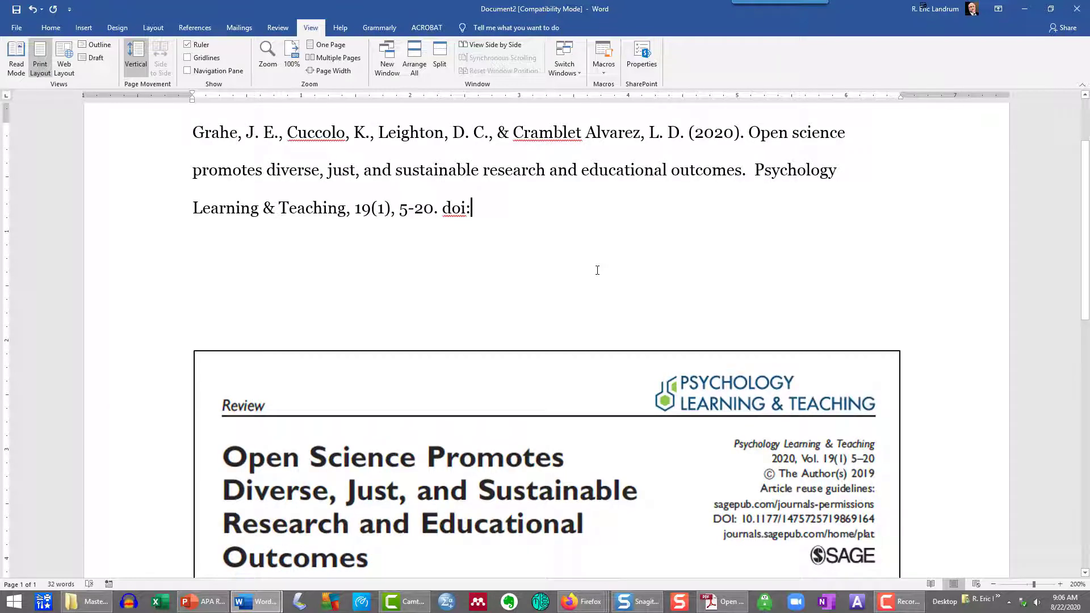
pyautogui.write('10')
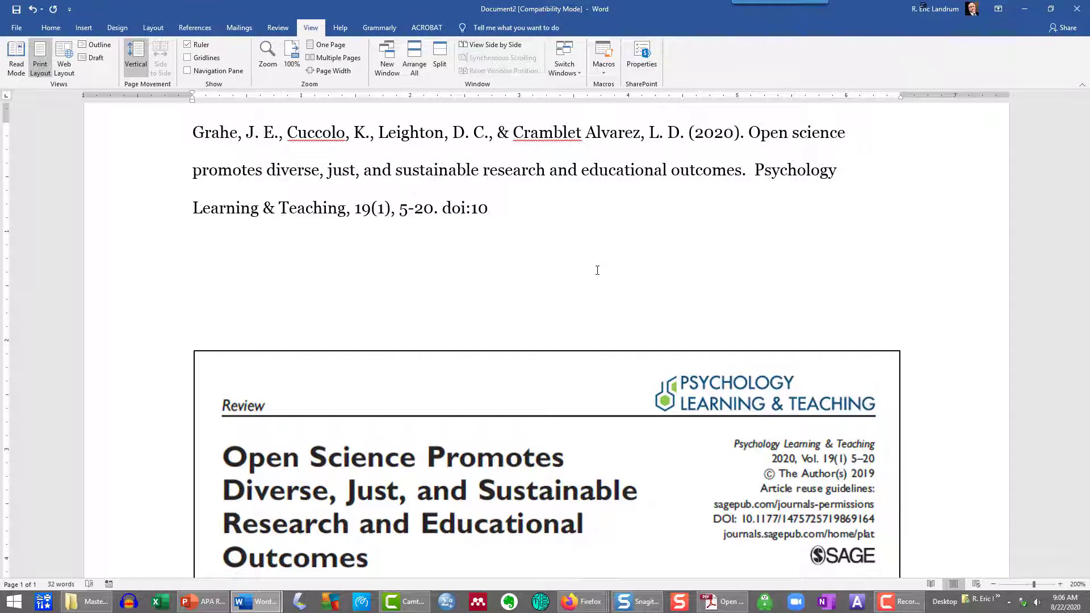
pyautogui.write('.1177/14')
pyautogui.press('BackSpace')
pyautogui.write('14757257')
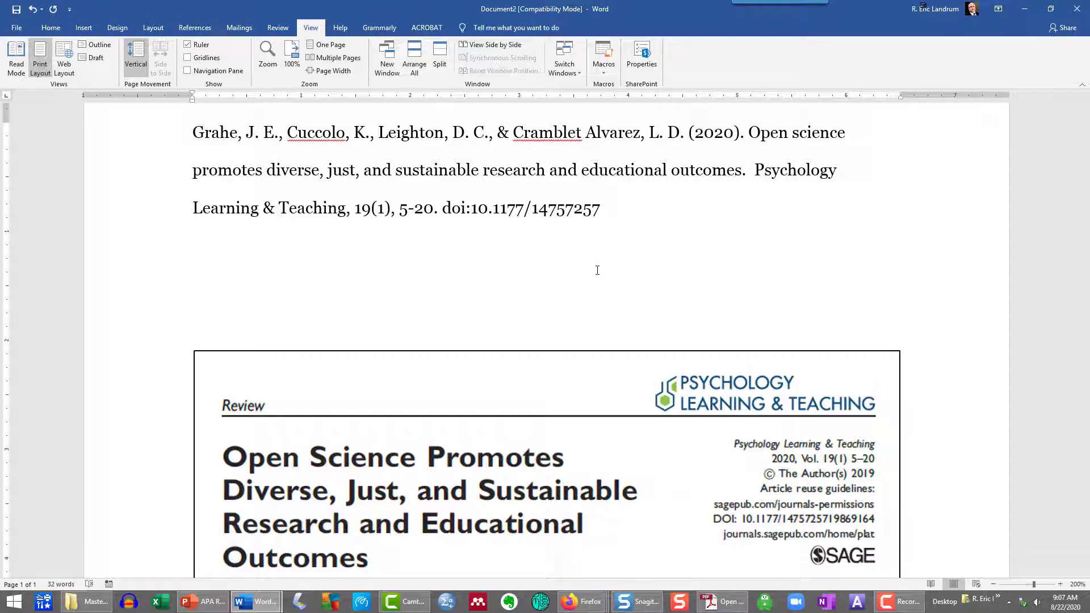
pyautogui.write('19869164')
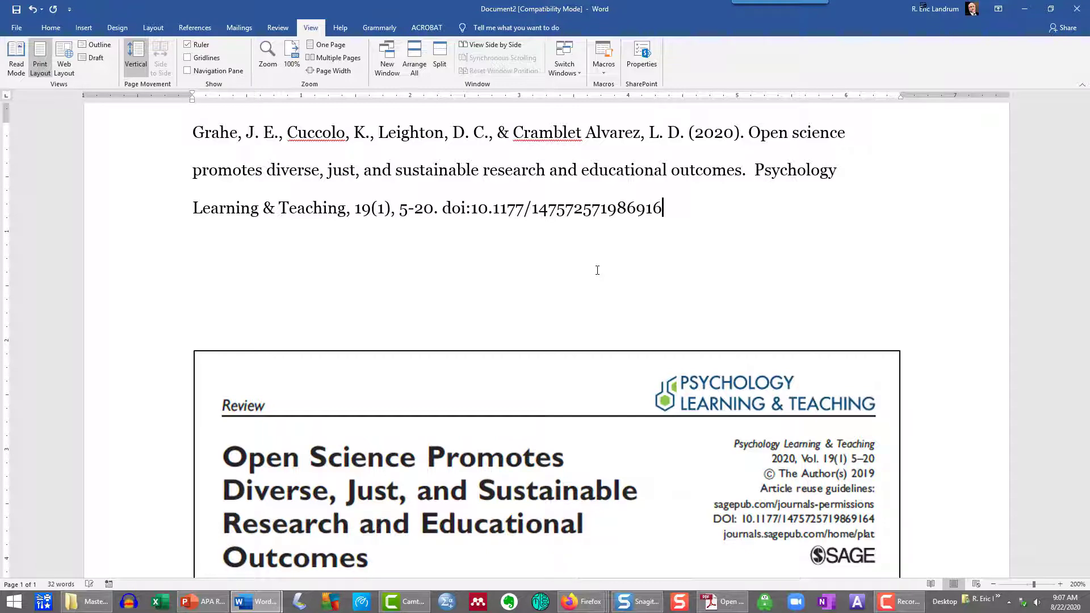